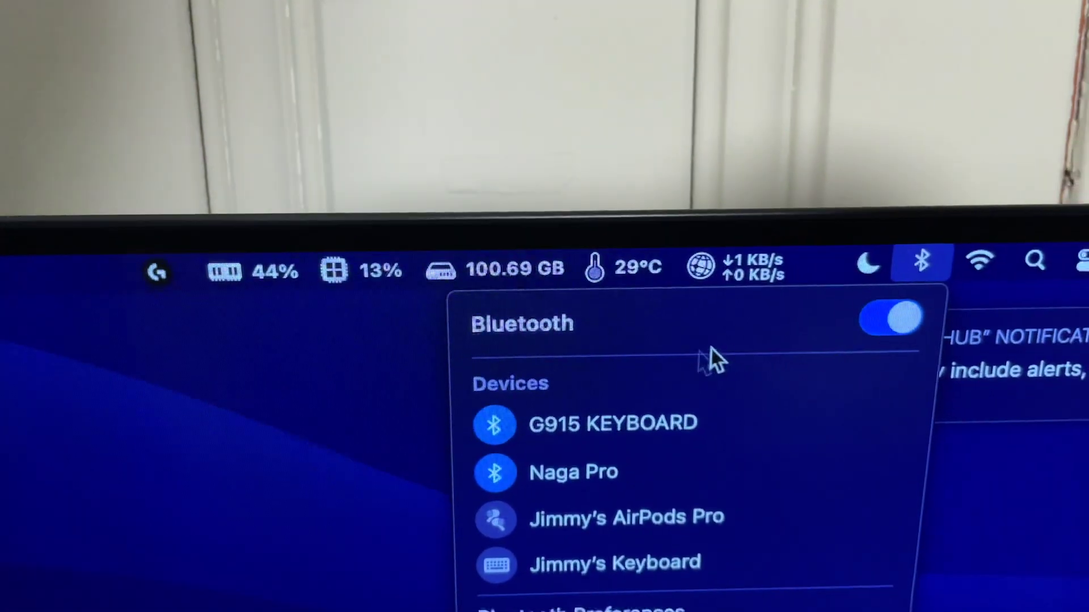
{"action": "left_click", "coordinate": [402, 432]}
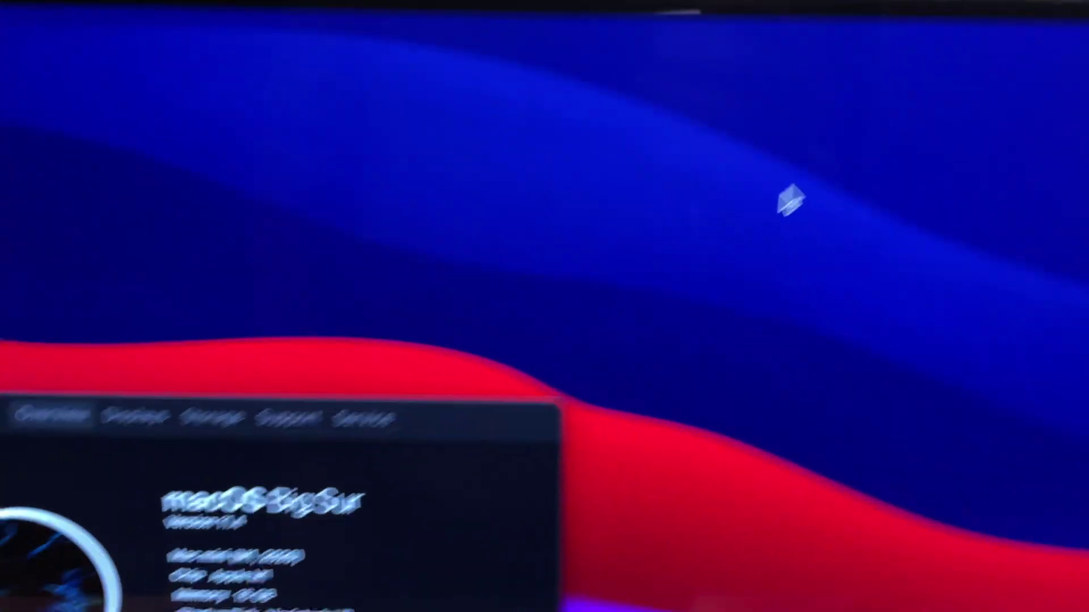